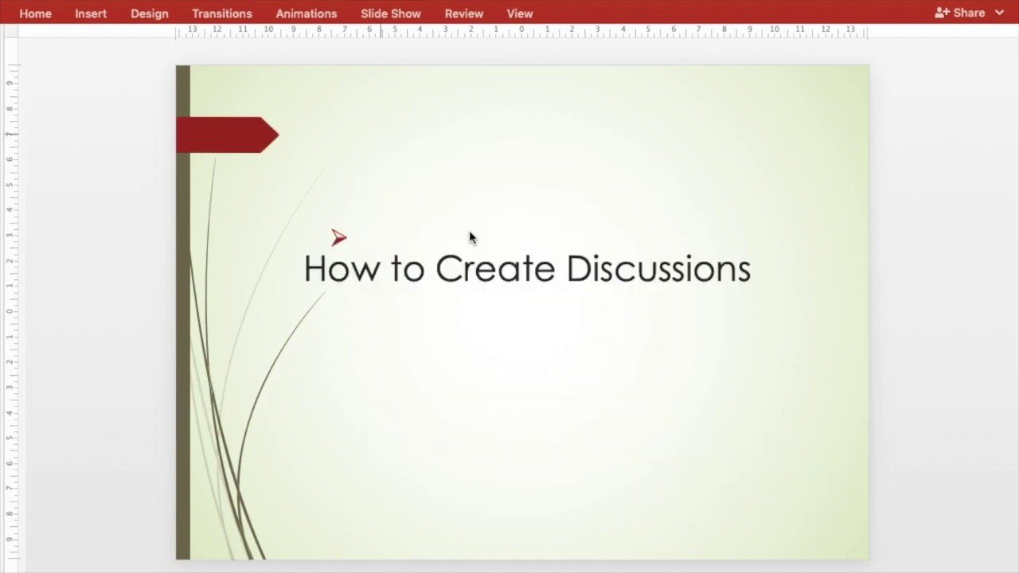
Step: Open the course Discussions in Safari and start a new forum named 'BB Discussion'
{"action": "mouse_move", "coordinate": [689, 567]}
{"action": "left_click", "coordinate": [655, 567]}
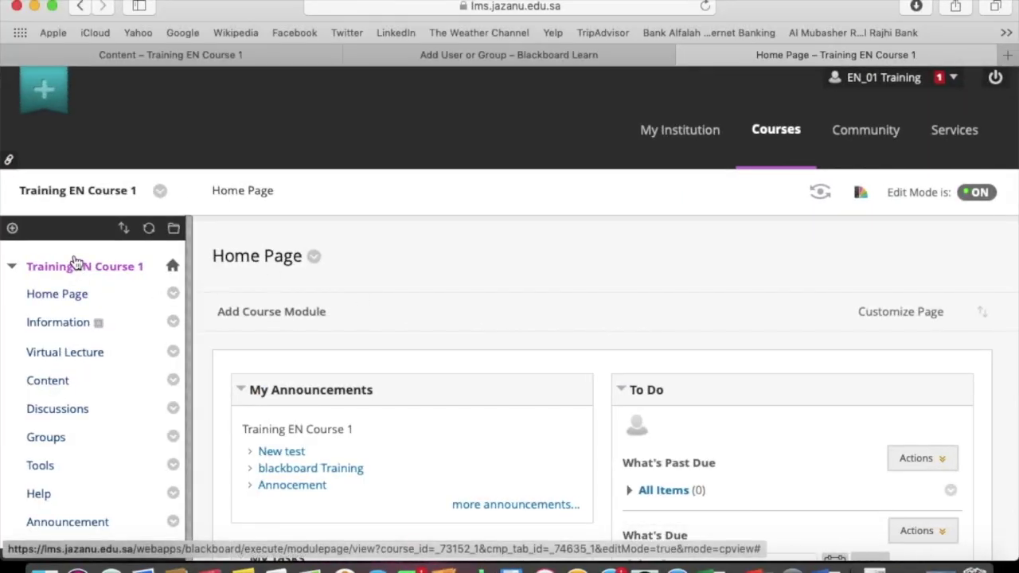
{"action": "scroll", "coordinate": [41, 498], "scroll_direction": "down", "scroll_amount": 2}
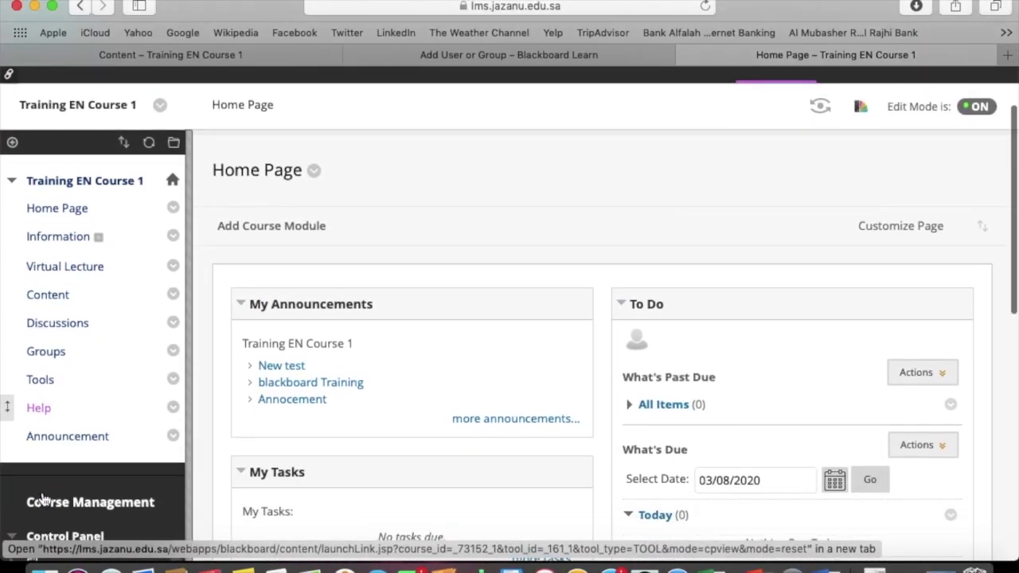
{"action": "left_click", "coordinate": [63, 330]}
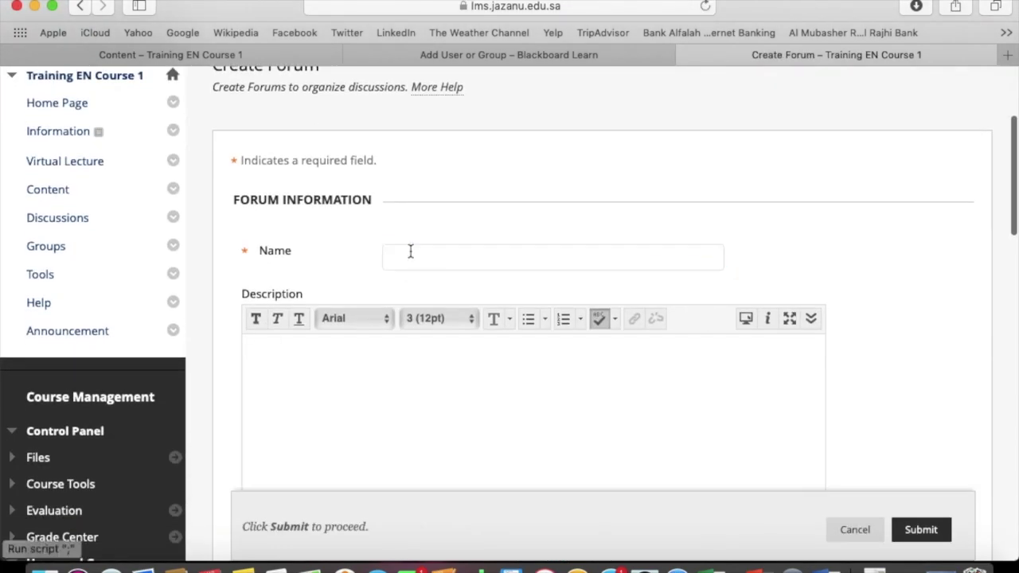
{"action": "type", "text": "BB "}
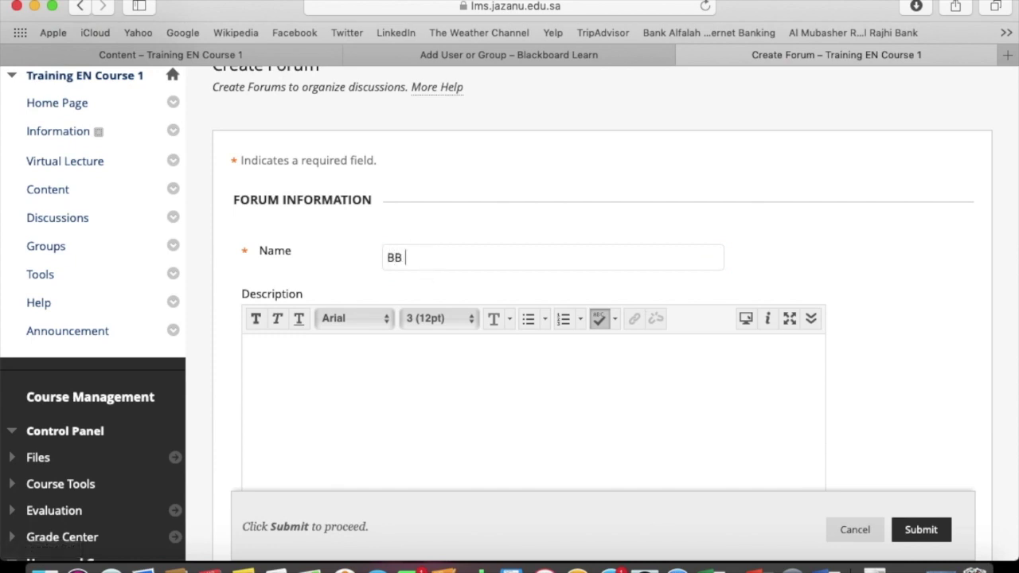
{"action": "type", "text": "Discussion"}
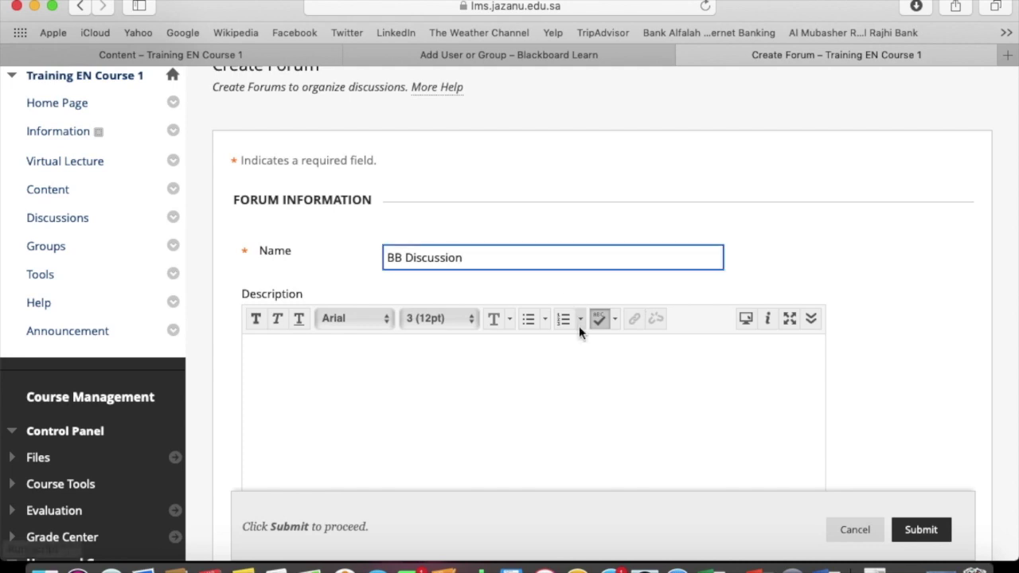
{"action": "left_click", "coordinate": [505, 405]}
Step: Leave the forum available with both Display After and Display Until unchecked
{"action": "scroll", "coordinate": [897, 362], "scroll_direction": "down", "scroll_amount": 5}
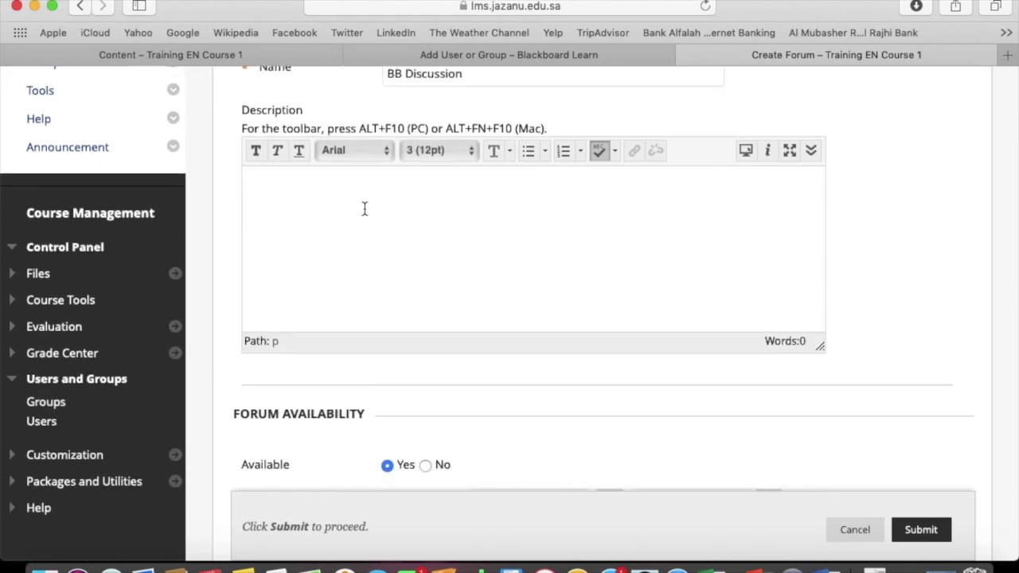
{"action": "scroll", "coordinate": [875, 273], "scroll_direction": "down", "scroll_amount": 6}
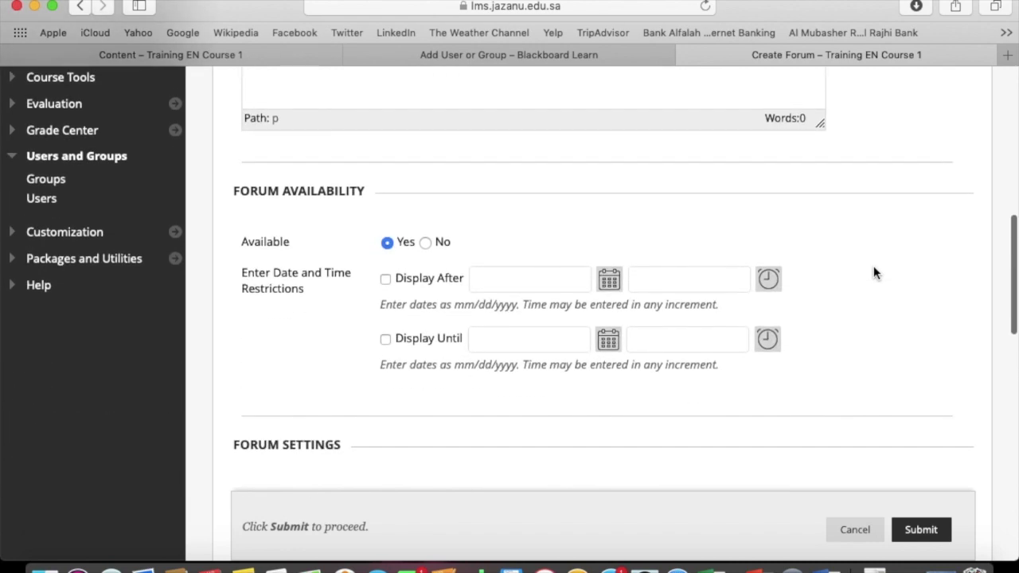
{"action": "left_click", "coordinate": [386, 284]}
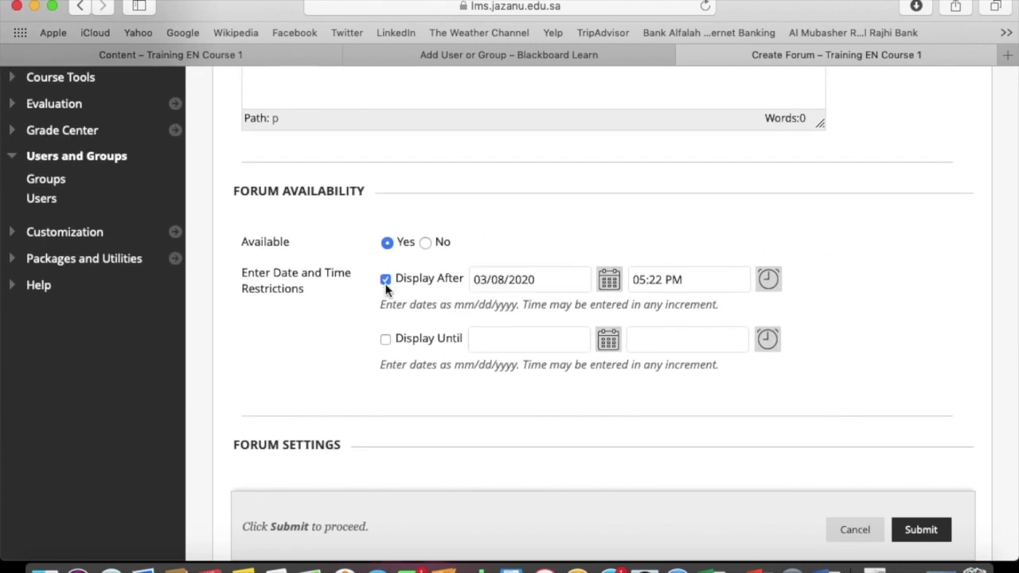
{"action": "left_click", "coordinate": [386, 288]}
{"action": "left_click", "coordinate": [385, 342]}
{"action": "left_click", "coordinate": [386, 343]}
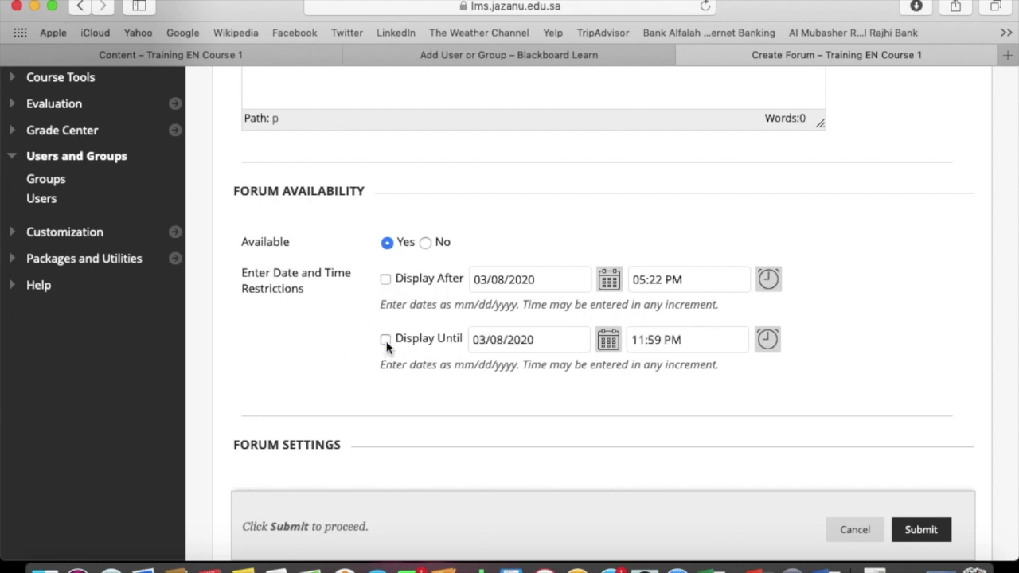
{"action": "scroll", "coordinate": [303, 342], "scroll_direction": "down", "scroll_amount": 5}
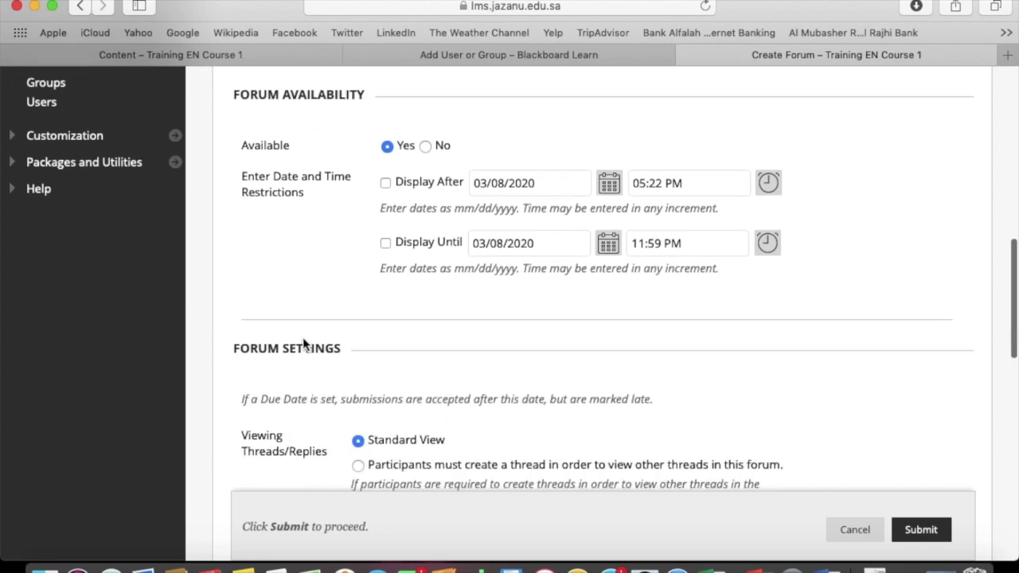
{"action": "scroll", "coordinate": [303, 339], "scroll_direction": "down", "scroll_amount": 1}
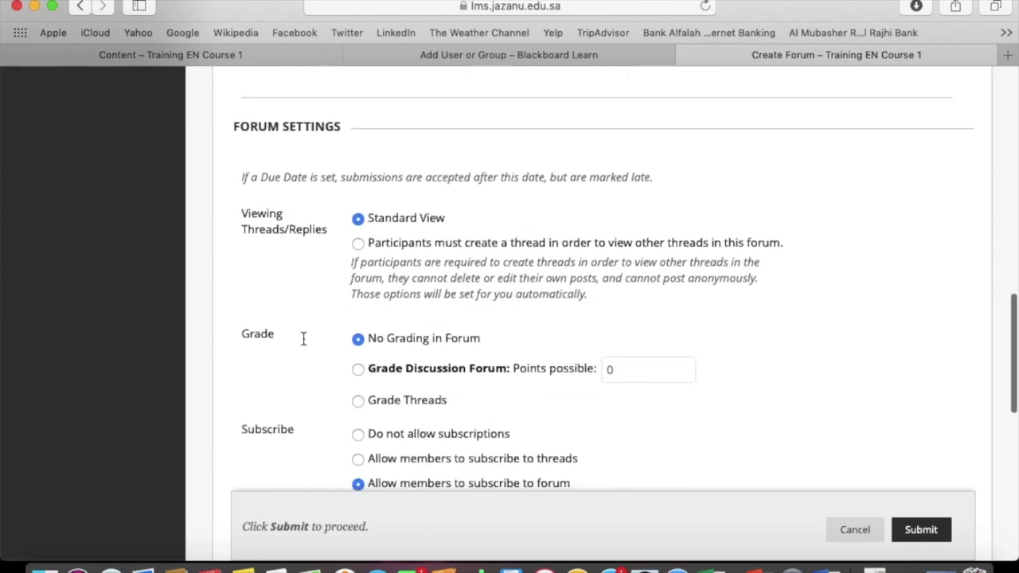
{"action": "left_click", "coordinate": [358, 244]}
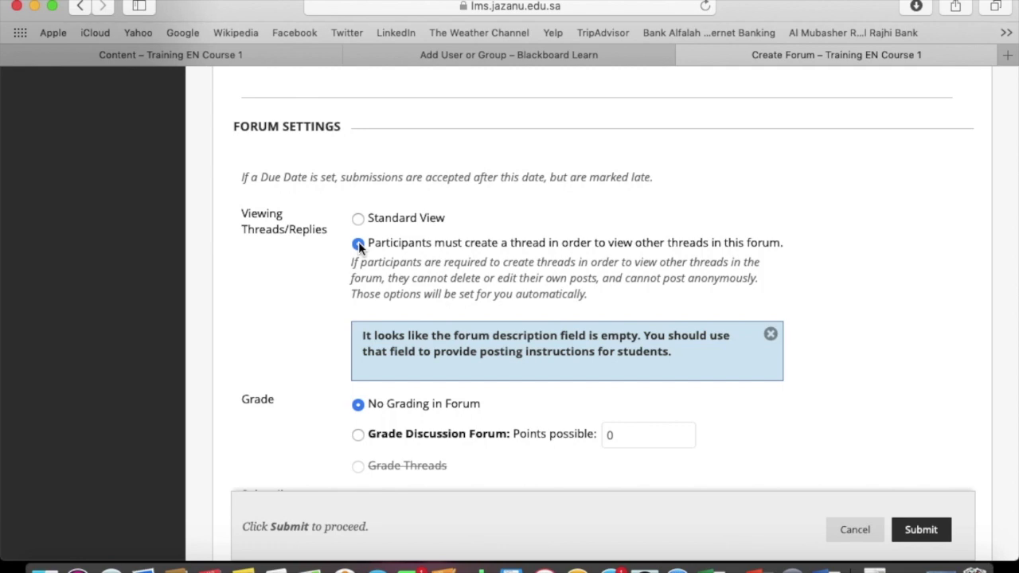
{"action": "left_click", "coordinate": [358, 218]}
{"action": "scroll", "coordinate": [391, 356], "scroll_direction": "down", "scroll_amount": 4}
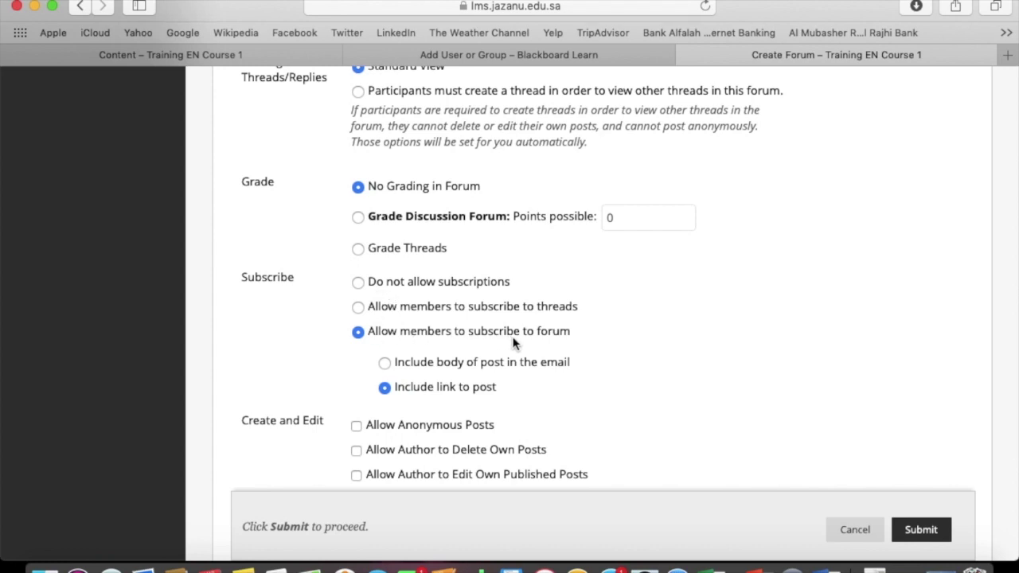
Step: Allow authors to delete their own posts, limited to posts with no replies
{"action": "scroll", "coordinate": [587, 376], "scroll_direction": "down", "scroll_amount": 5}
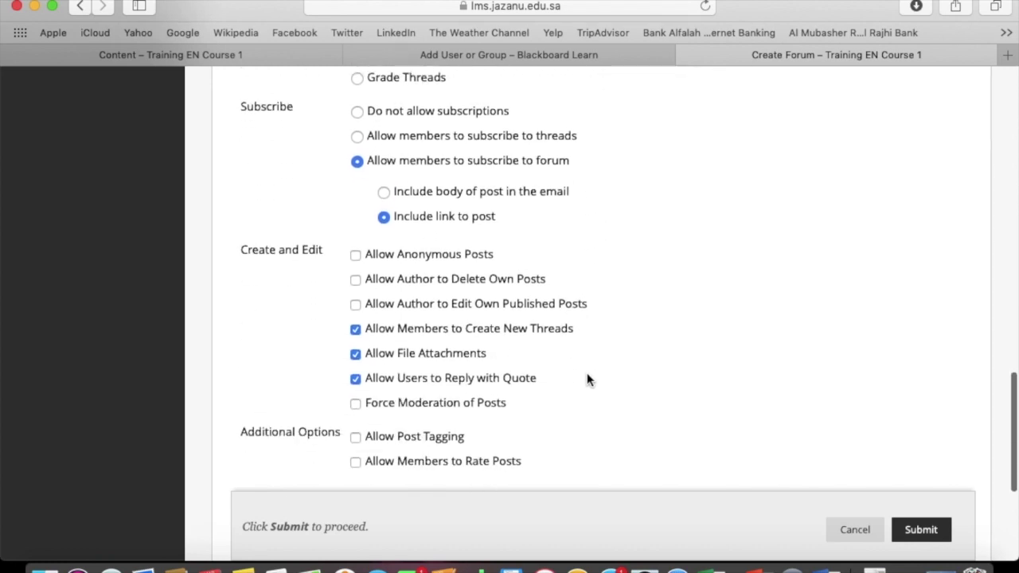
{"action": "scroll", "coordinate": [586, 380], "scroll_direction": "down", "scroll_amount": 1}
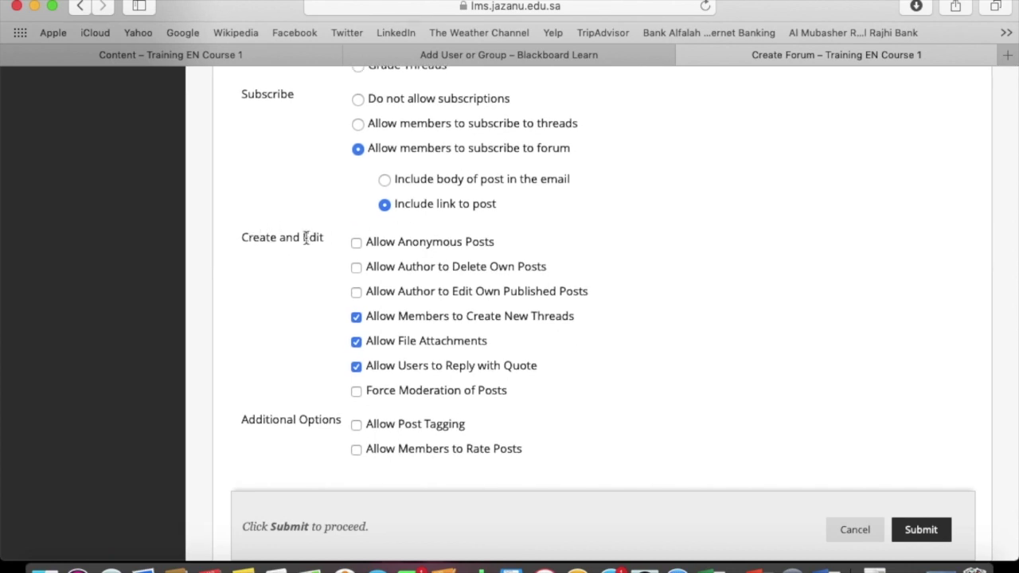
{"action": "left_click", "coordinate": [356, 267]}
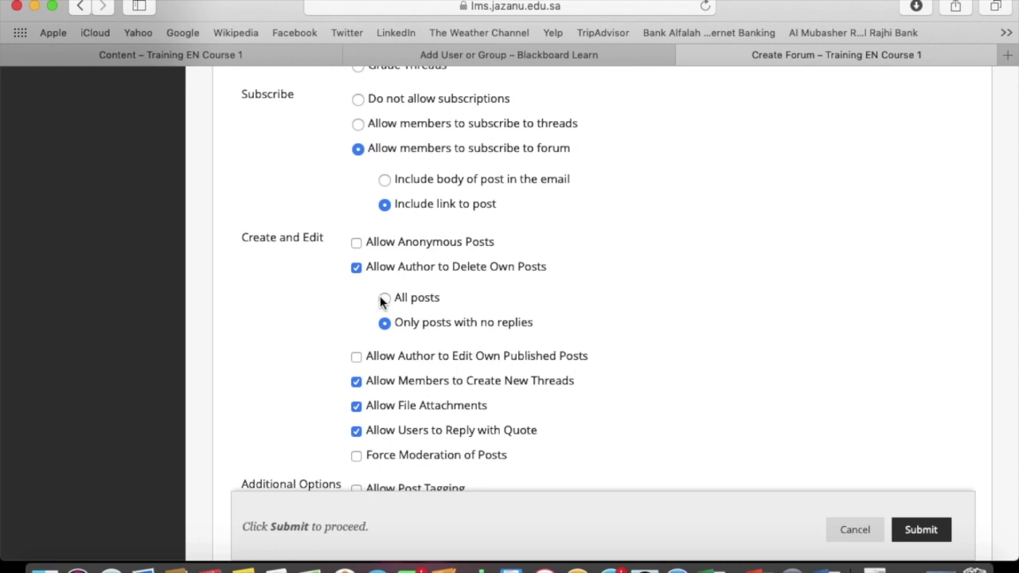
{"action": "left_click", "coordinate": [382, 297]}
{"action": "left_click", "coordinate": [385, 323]}
Step: Turn on Force Moderation and allow members to rate posts
{"action": "scroll", "coordinate": [273, 337], "scroll_direction": "down", "scroll_amount": 2}
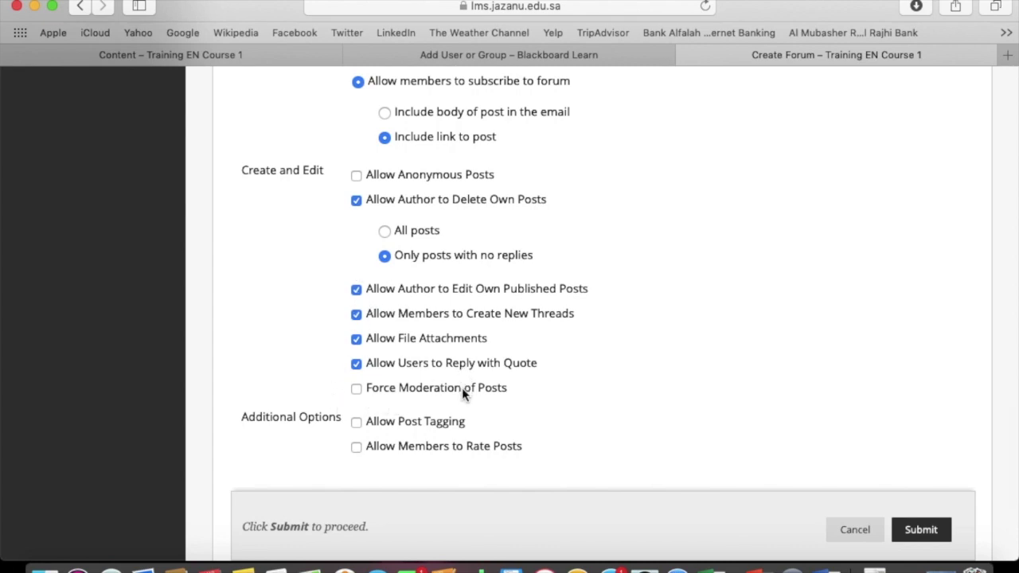
{"action": "left_click", "coordinate": [357, 389]}
{"action": "scroll", "coordinate": [294, 365], "scroll_direction": "down", "scroll_amount": 3}
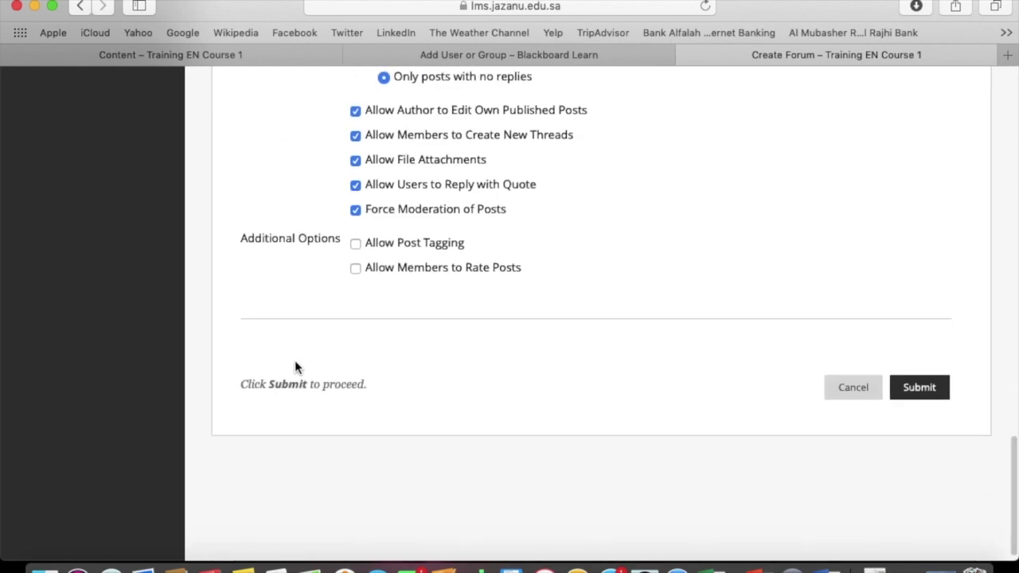
{"action": "left_click", "coordinate": [356, 269]}
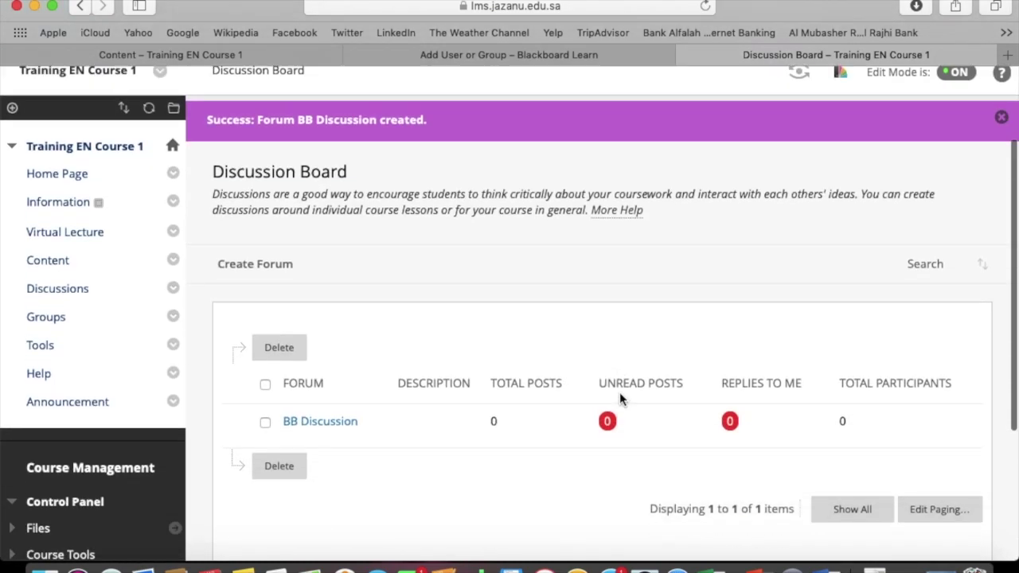
{"action": "scroll", "coordinate": [620, 395], "scroll_direction": "down", "scroll_amount": 2}
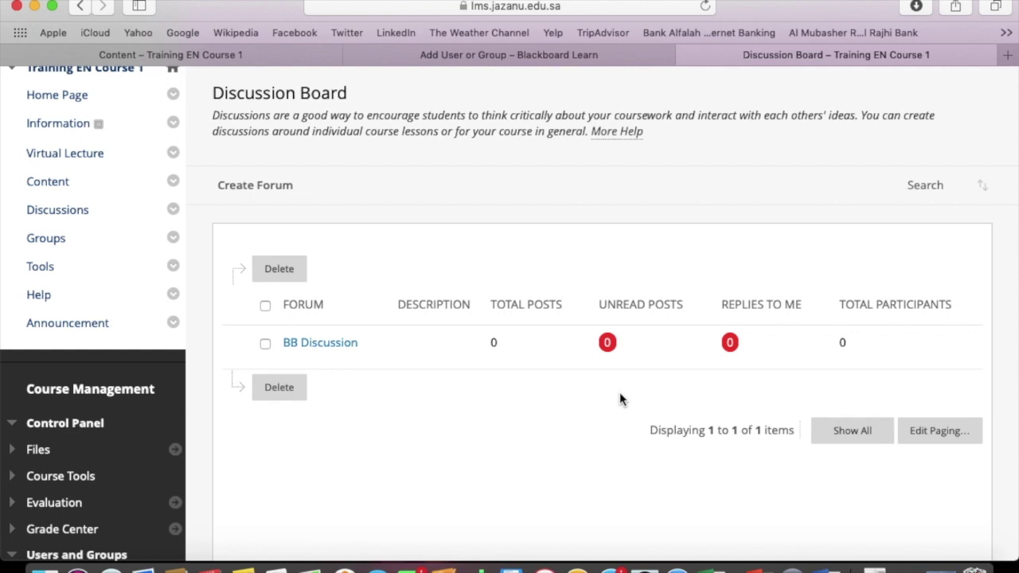
{"action": "left_click", "coordinate": [326, 344]}
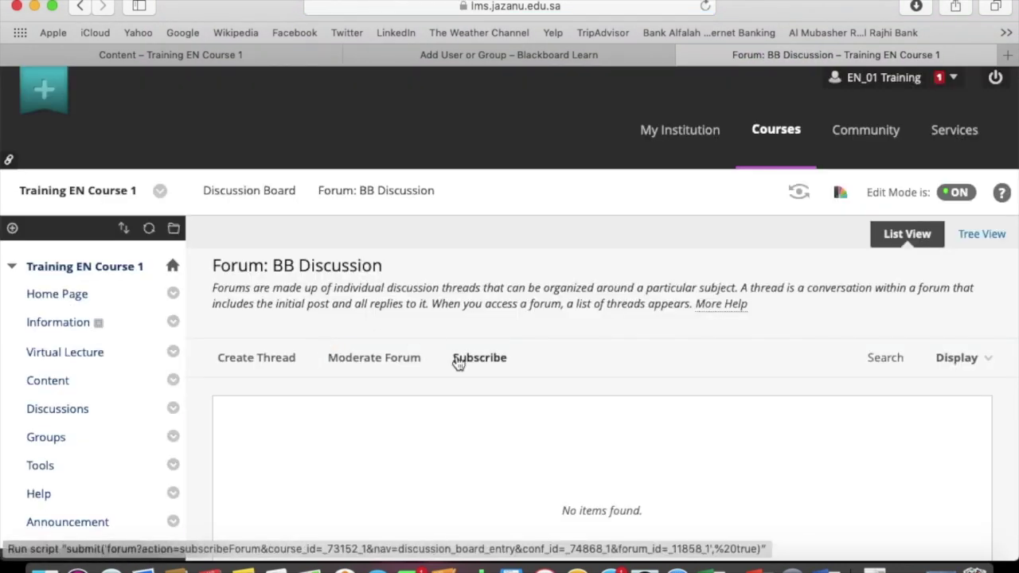
{"action": "scroll", "coordinate": [396, 415], "scroll_direction": "down", "scroll_amount": 5}
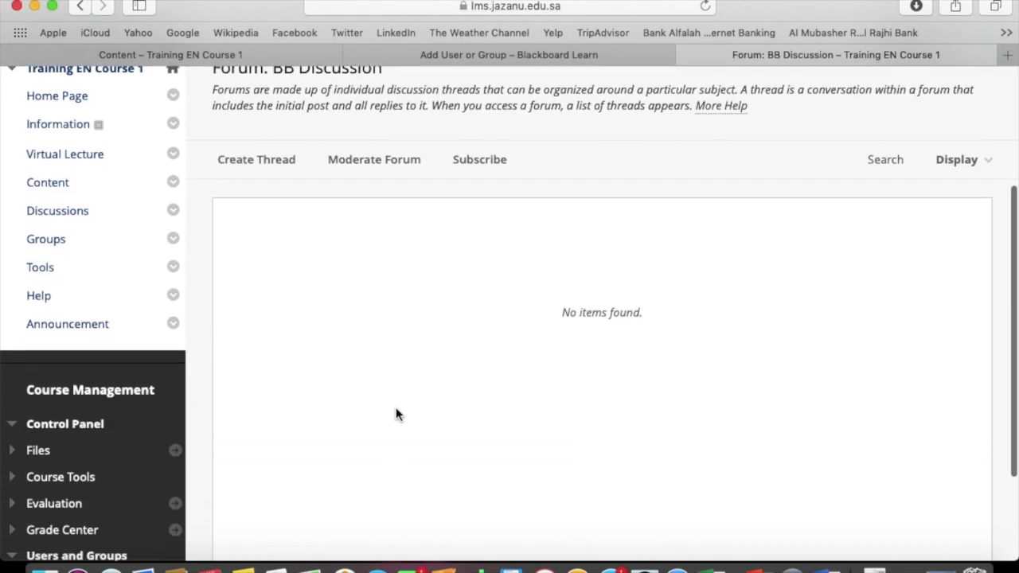
Step: Create a thread with subject 'Which is the best LMS?', leaving the message empty
{"action": "left_click", "coordinate": [252, 165]}
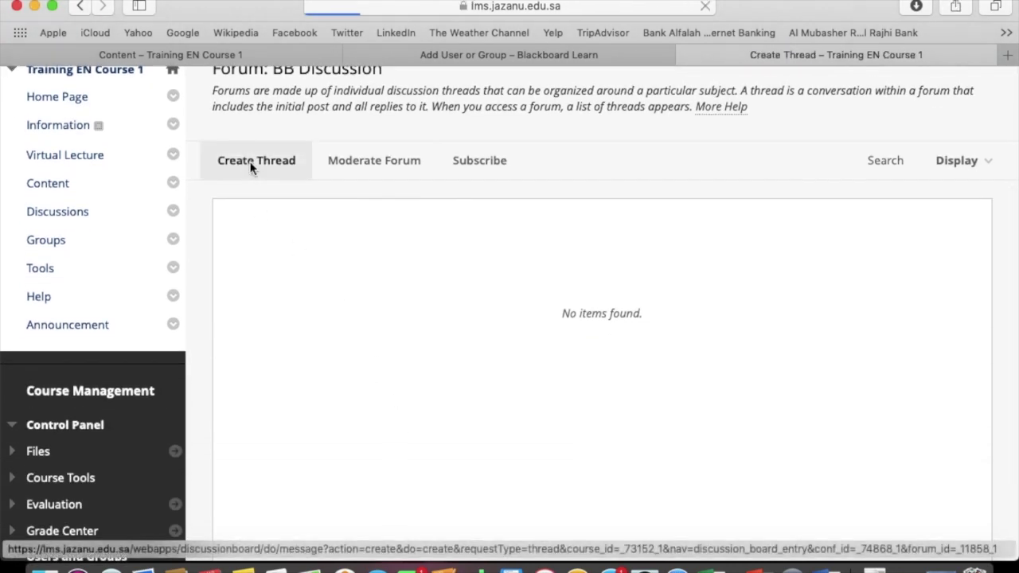
{"action": "scroll", "coordinate": [473, 189], "scroll_direction": "up", "scroll_amount": 2}
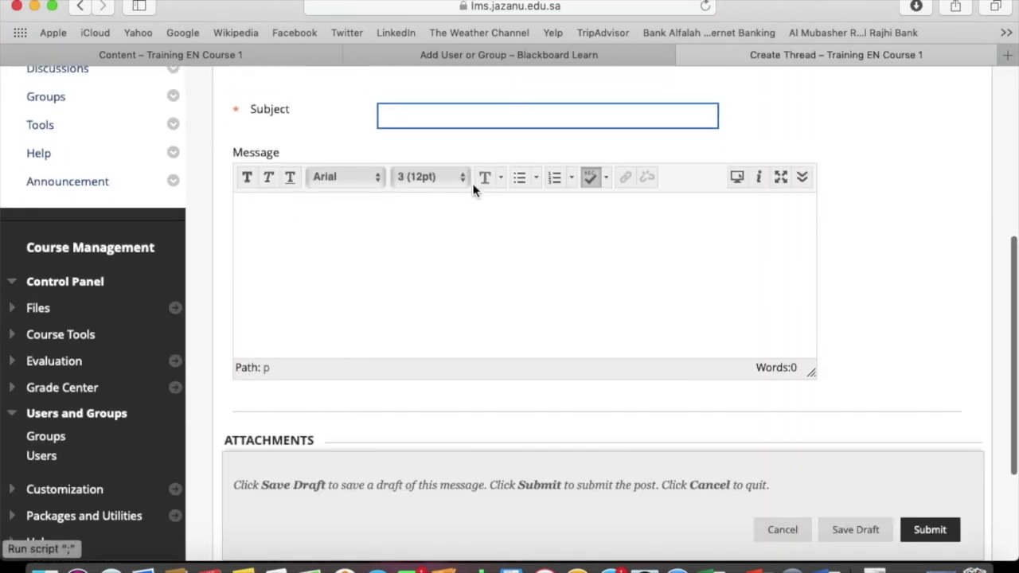
{"action": "scroll", "coordinate": [473, 189], "scroll_direction": "up", "scroll_amount": 2}
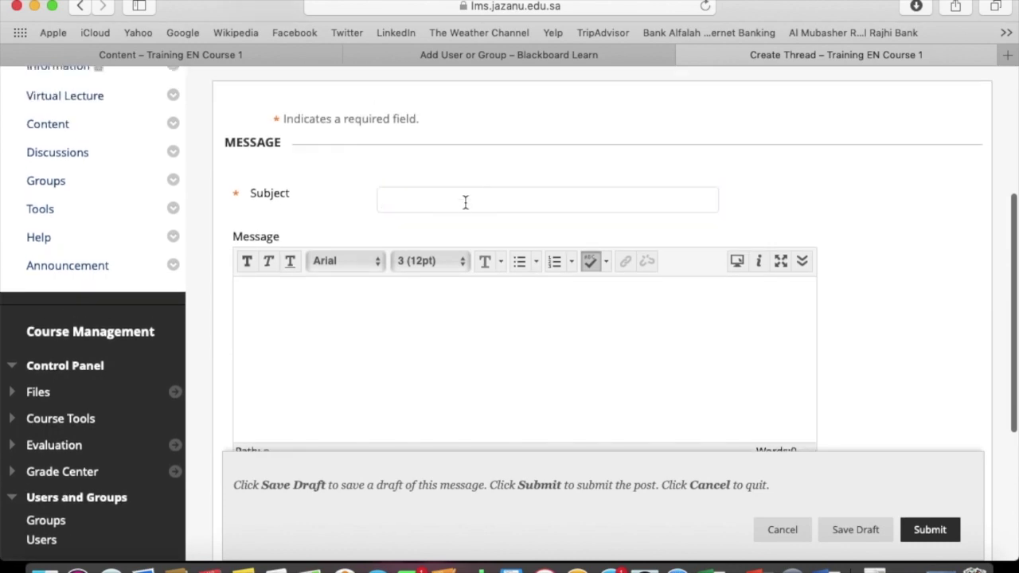
{"action": "left_click", "coordinate": [465, 203]}
{"action": "type", "text": "W"}
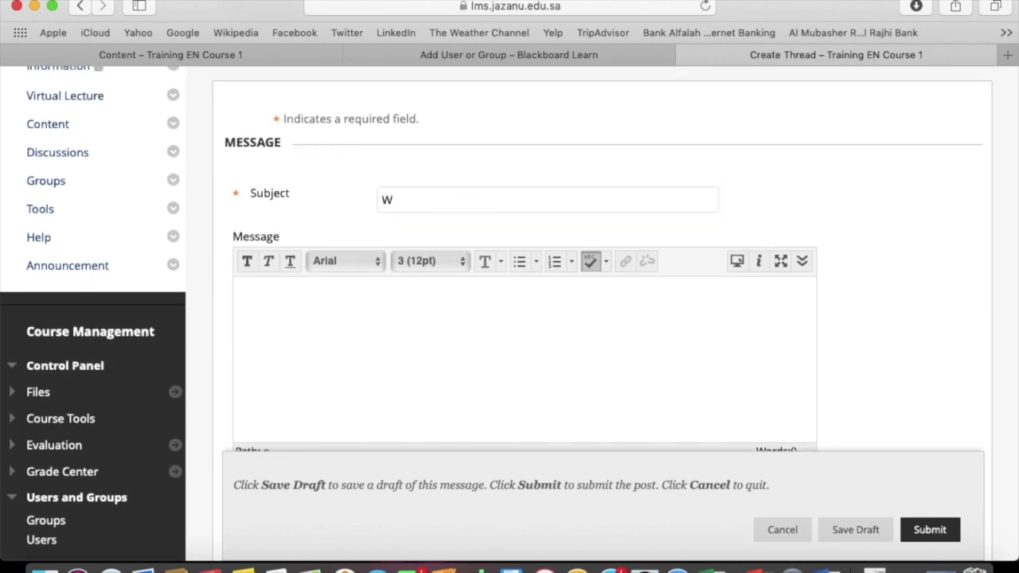
{"action": "type", "text": "hich is the best LMS"}
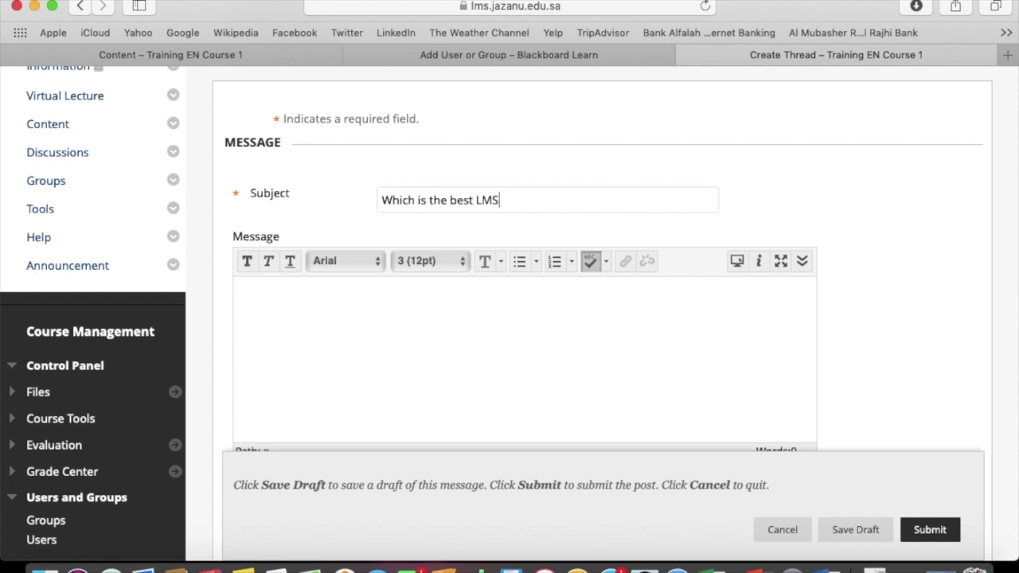
{"action": "type", "text": "?"}
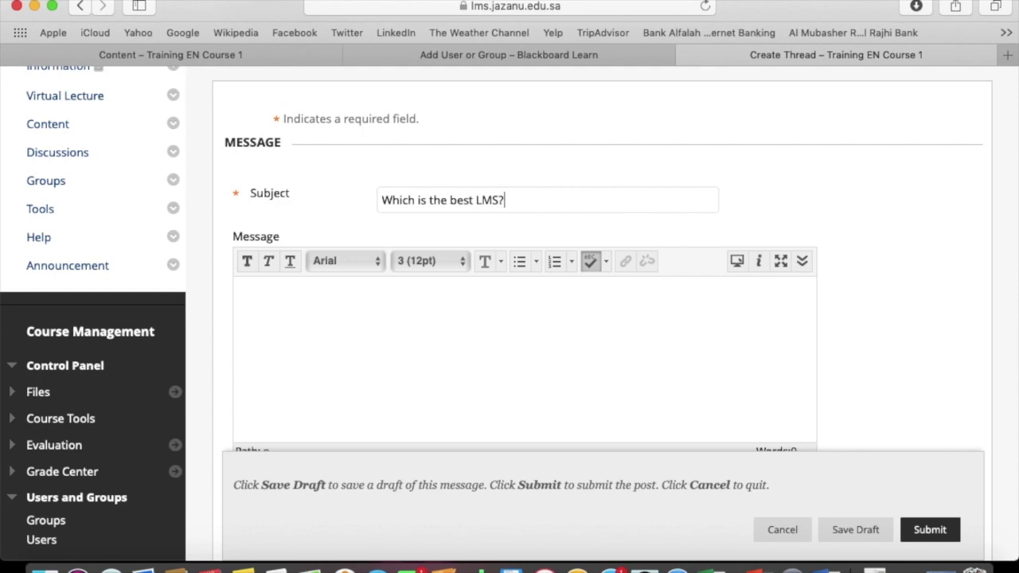
{"action": "left_click", "coordinate": [436, 323]}
{"action": "scroll", "coordinate": [433, 323], "scroll_direction": "down", "scroll_amount": 2}
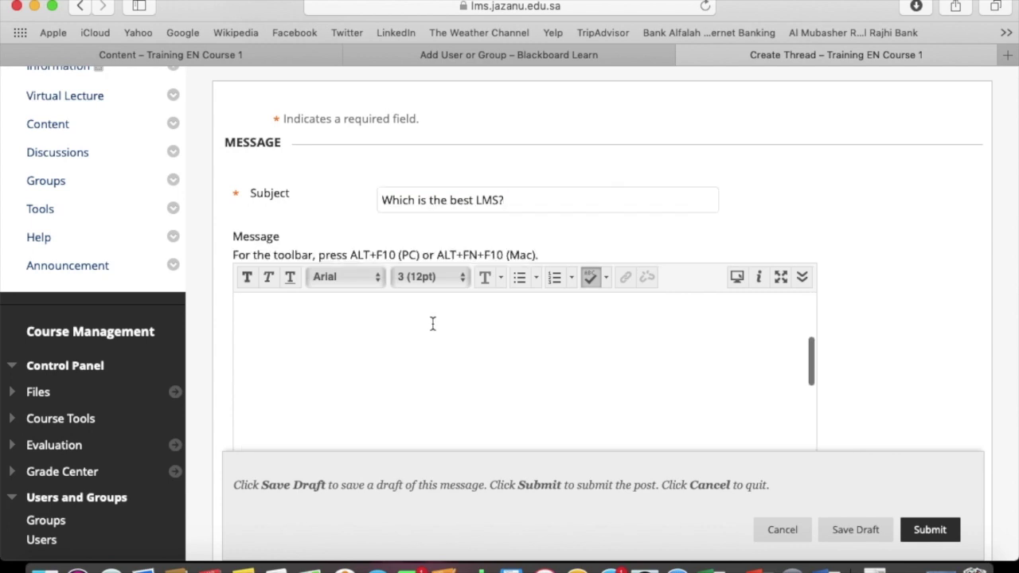
{"action": "scroll", "coordinate": [785, 254], "scroll_direction": "down", "scroll_amount": 4}
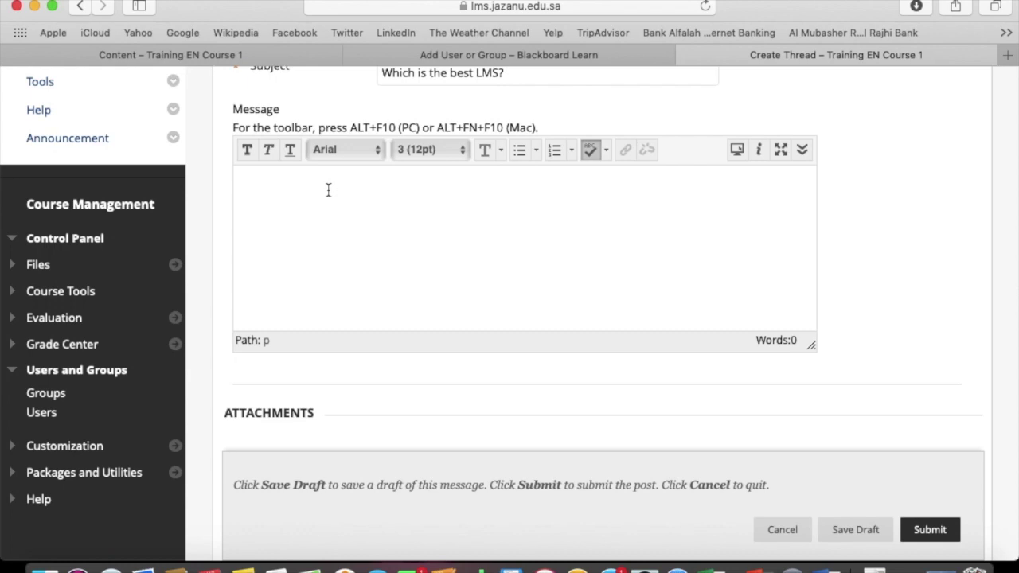
{"action": "scroll", "coordinate": [478, 371], "scroll_direction": "down", "scroll_amount": 4}
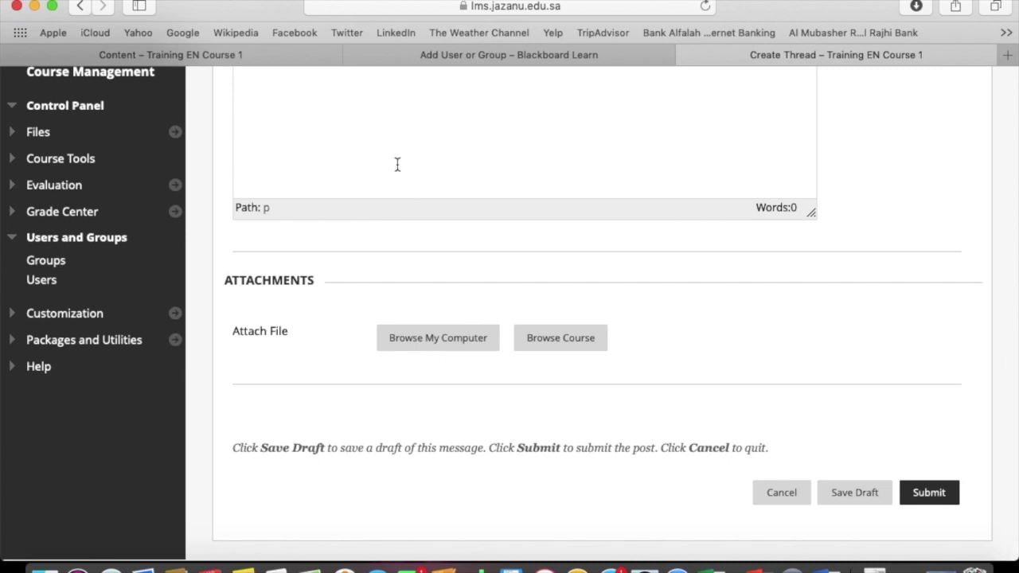
Step: Attach BlackBoard Learn.docx from the computer and submit the thread
{"action": "left_click", "coordinate": [407, 336]}
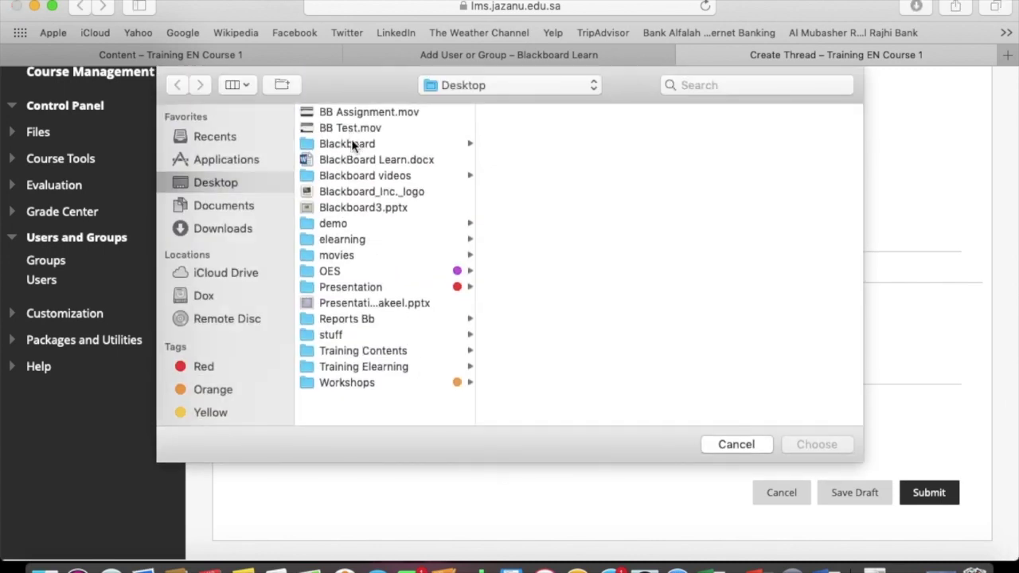
{"action": "left_click", "coordinate": [354, 161]}
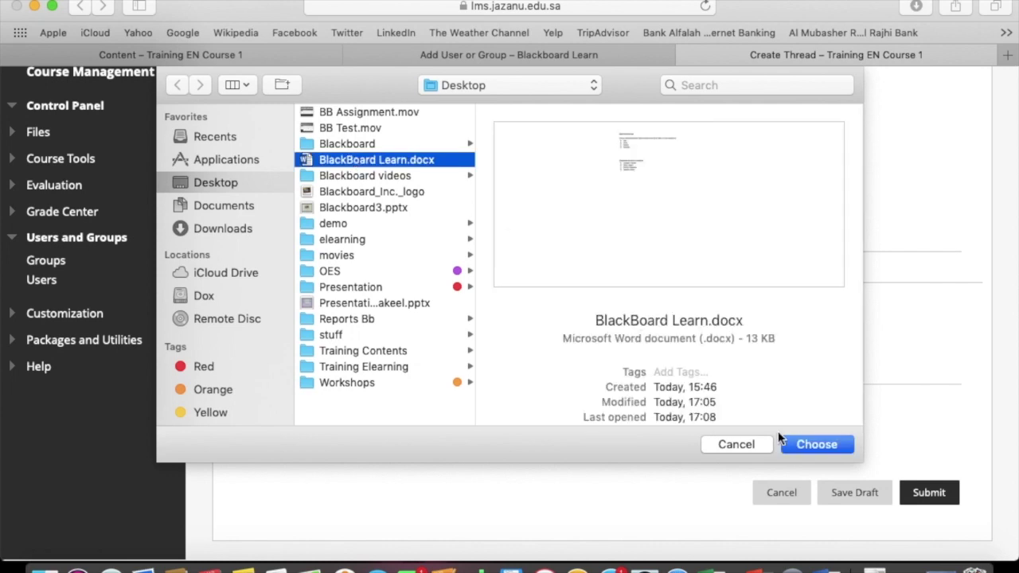
{"action": "left_click", "coordinate": [806, 445]}
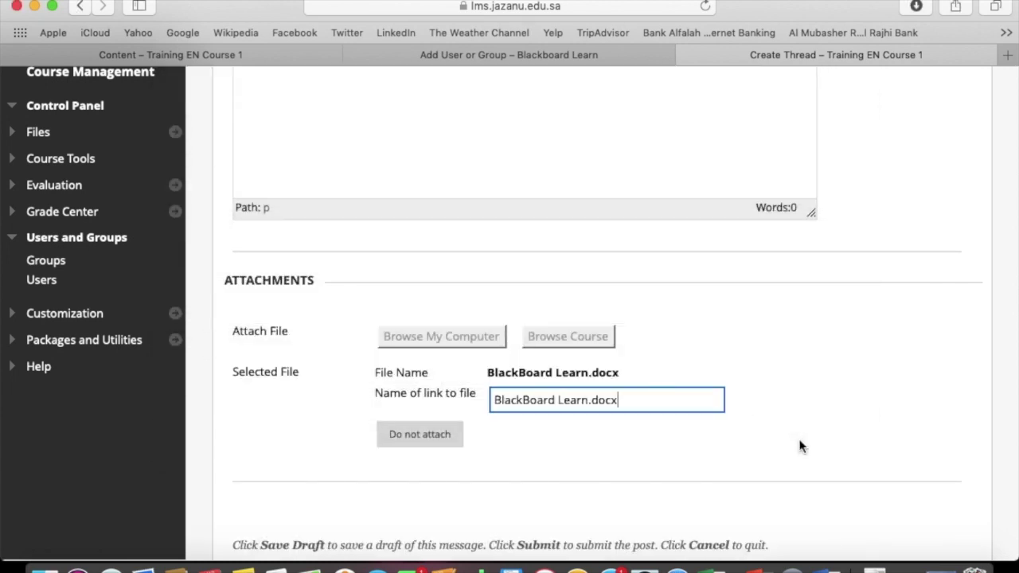
{"action": "scroll", "coordinate": [798, 443], "scroll_direction": "down", "scroll_amount": 3}
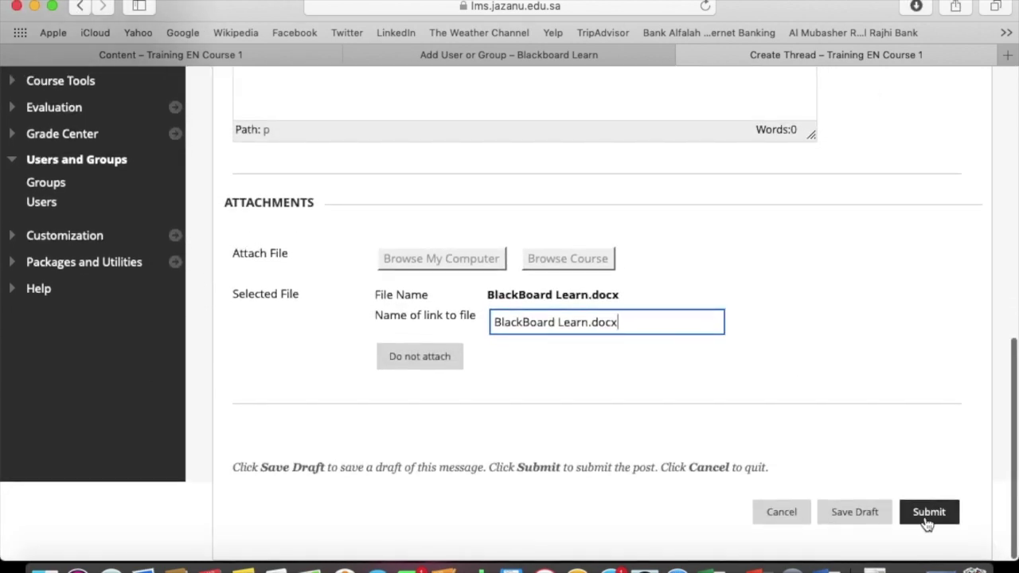
{"action": "left_click", "coordinate": [928, 513]}
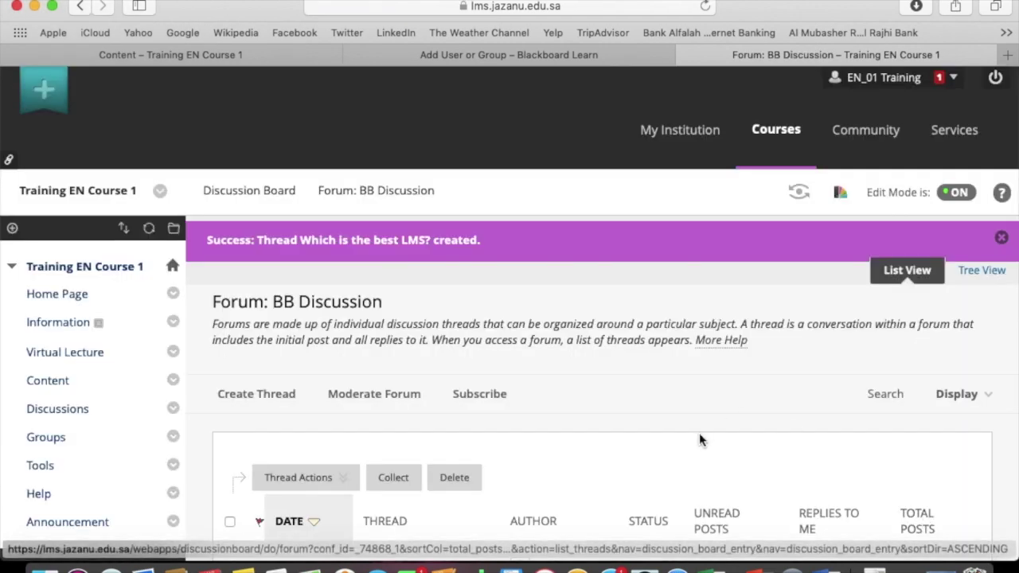
Step: Subscribe to BB Discussion using the forum's Subscribe button
{"action": "scroll", "coordinate": [699, 432], "scroll_direction": "down", "scroll_amount": 5}
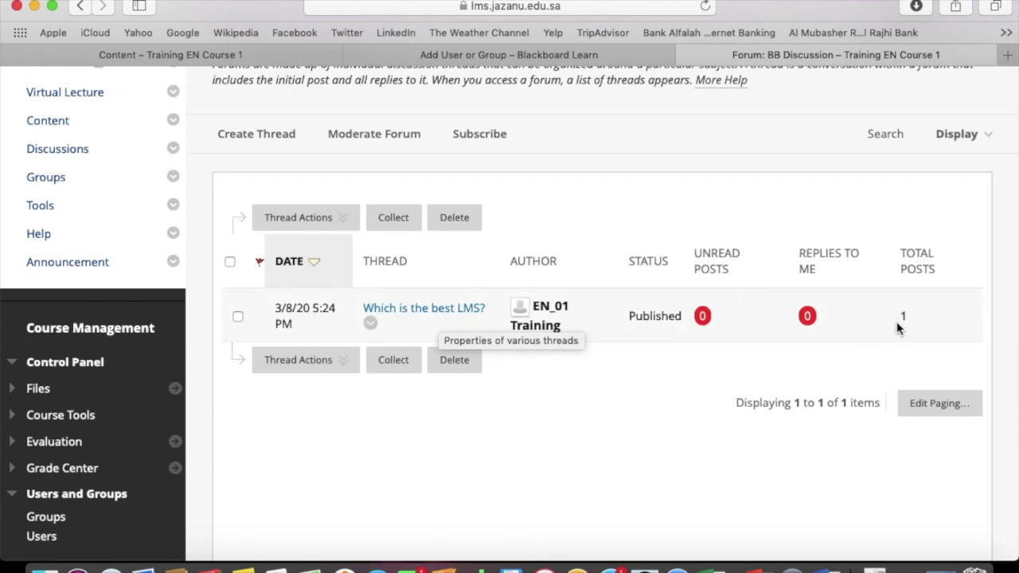
{"action": "left_click", "coordinate": [480, 131]}
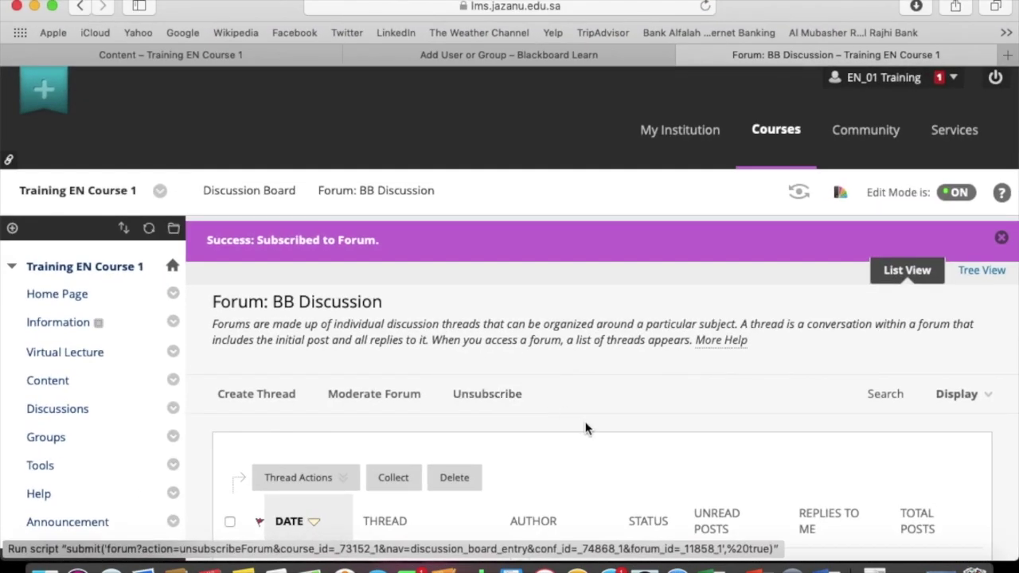
{"action": "scroll", "coordinate": [585, 429], "scroll_direction": "down", "scroll_amount": 8}
{"action": "scroll", "coordinate": [585, 429], "scroll_direction": "up", "scroll_amount": 2}
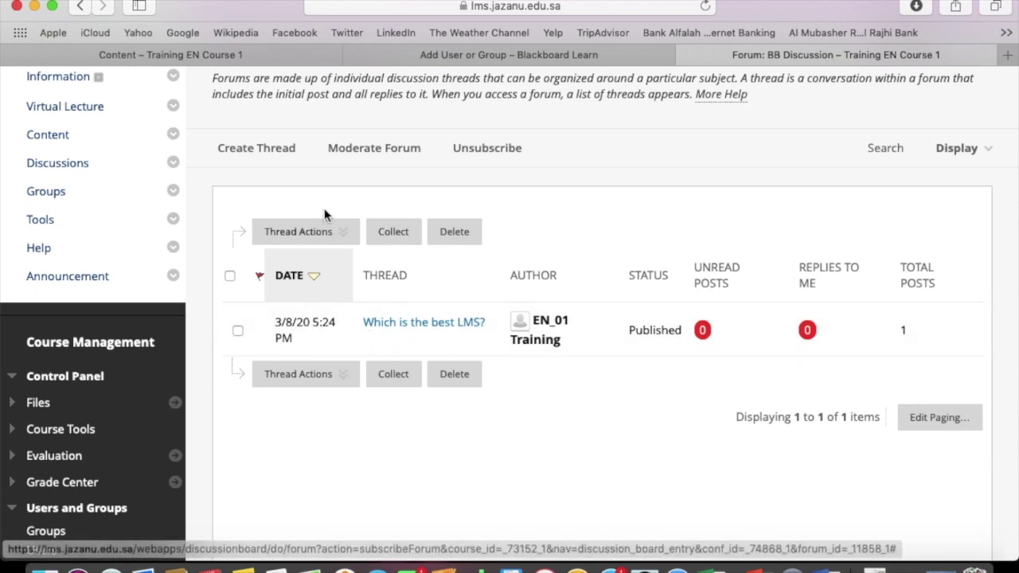
{"action": "left_click", "coordinate": [326, 233]}
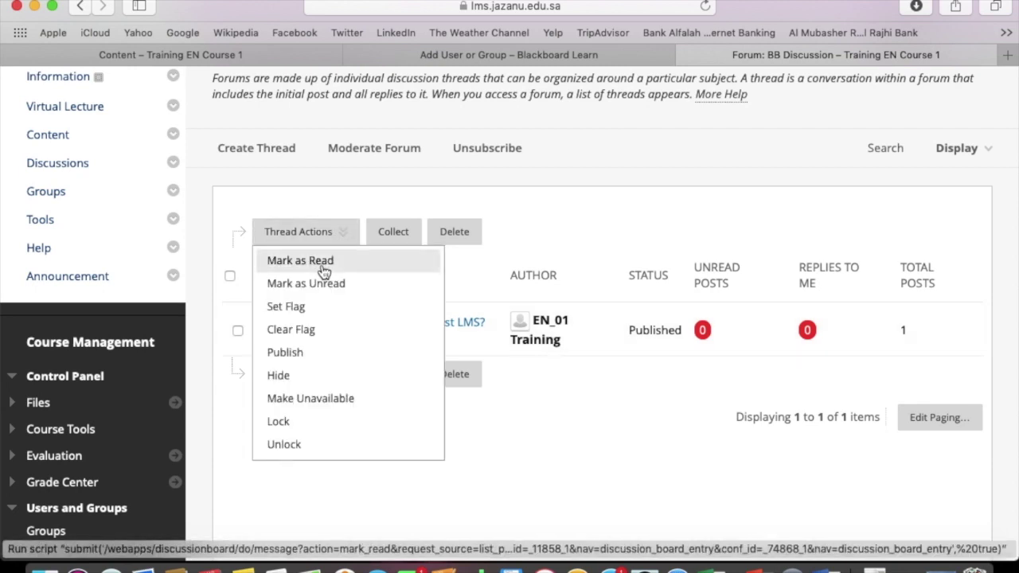
{"action": "left_click", "coordinate": [305, 470]}
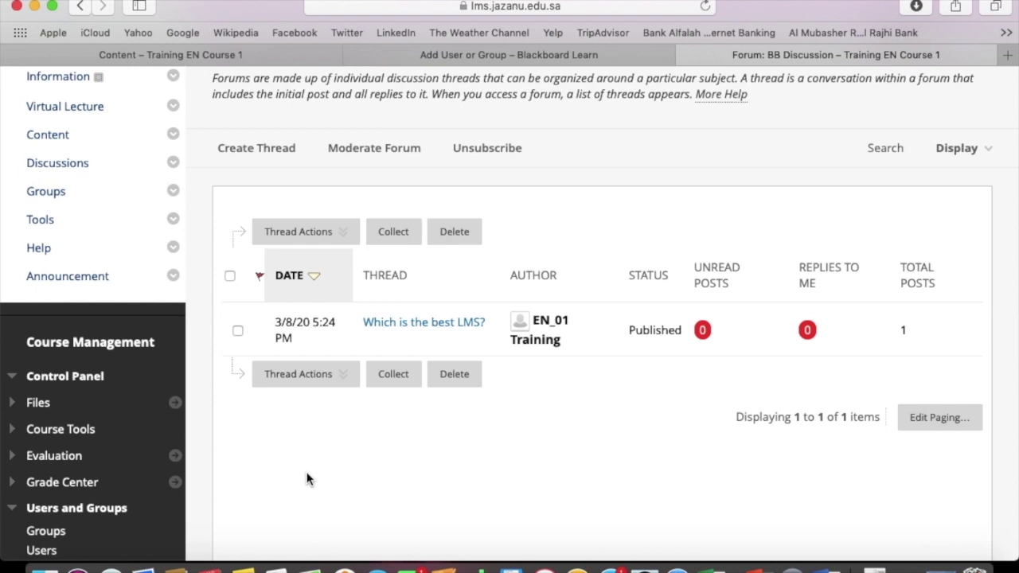
{"action": "scroll", "coordinate": [309, 478], "scroll_direction": "up", "scroll_amount": 2}
{"action": "left_click", "coordinate": [309, 479]}
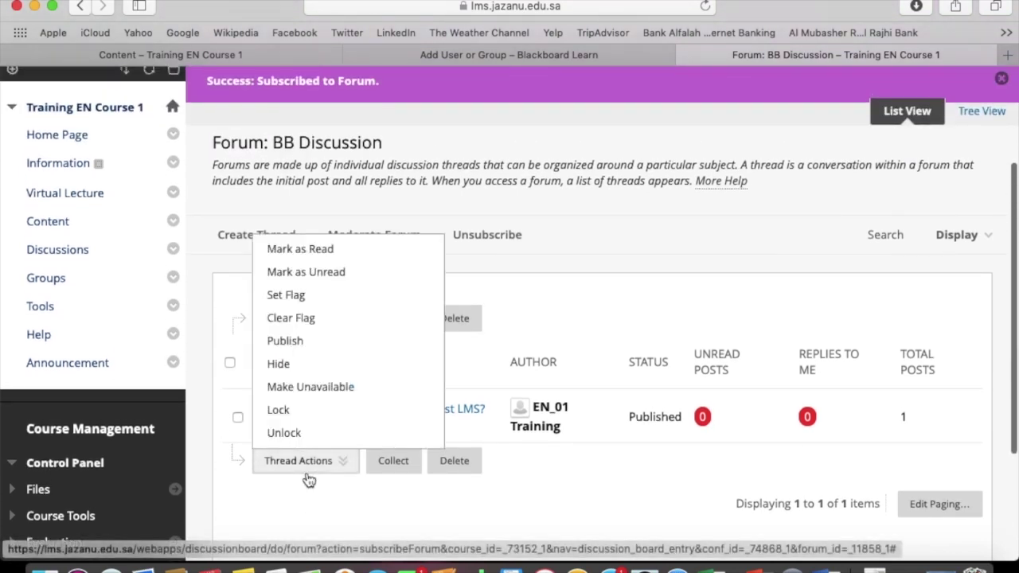
{"action": "left_click", "coordinate": [309, 479]}
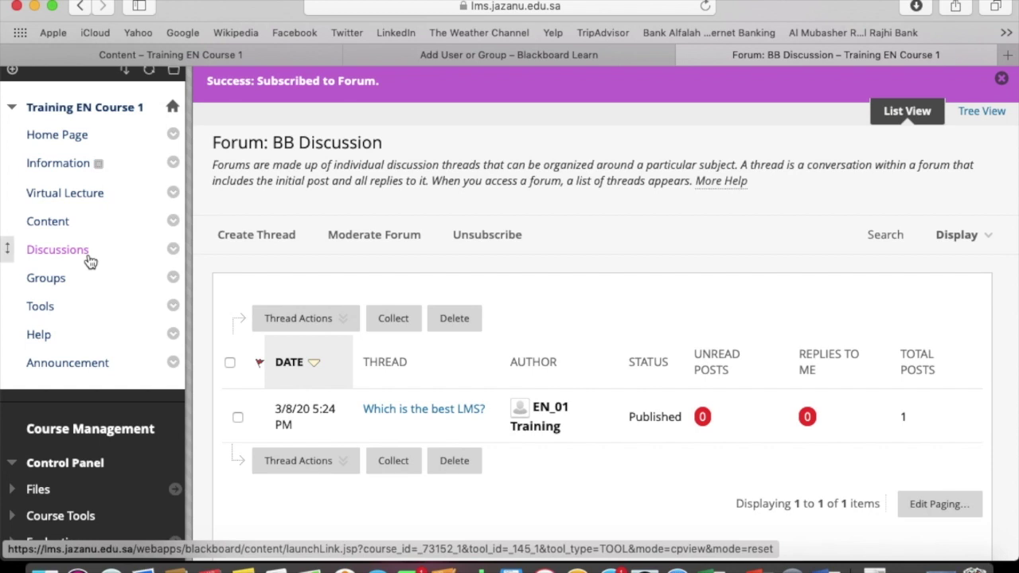